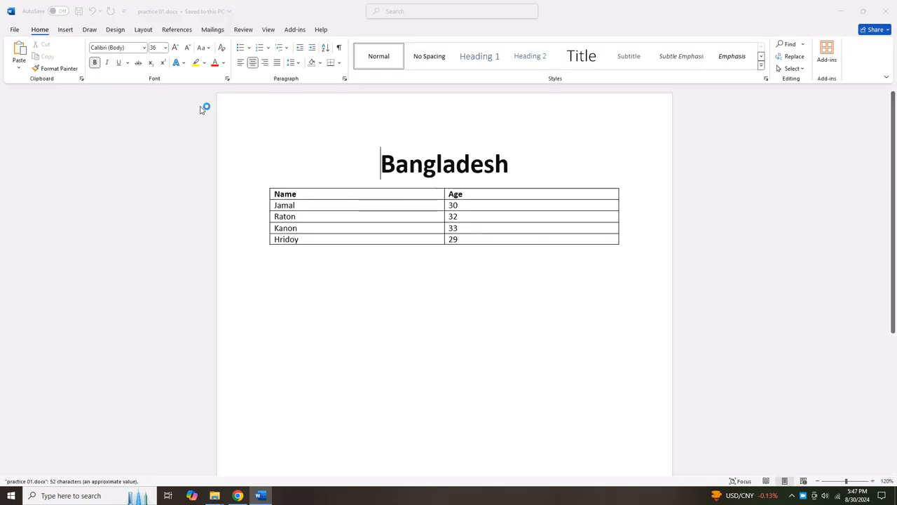
# Select the Name/Age table, cut it, then undo the cut.
pyautogui.click(636, 124)
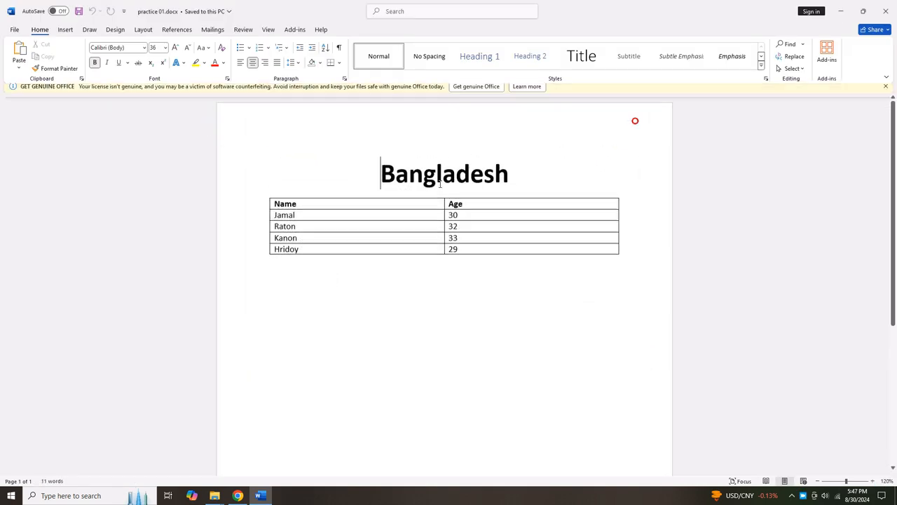
pyautogui.click(421, 230)
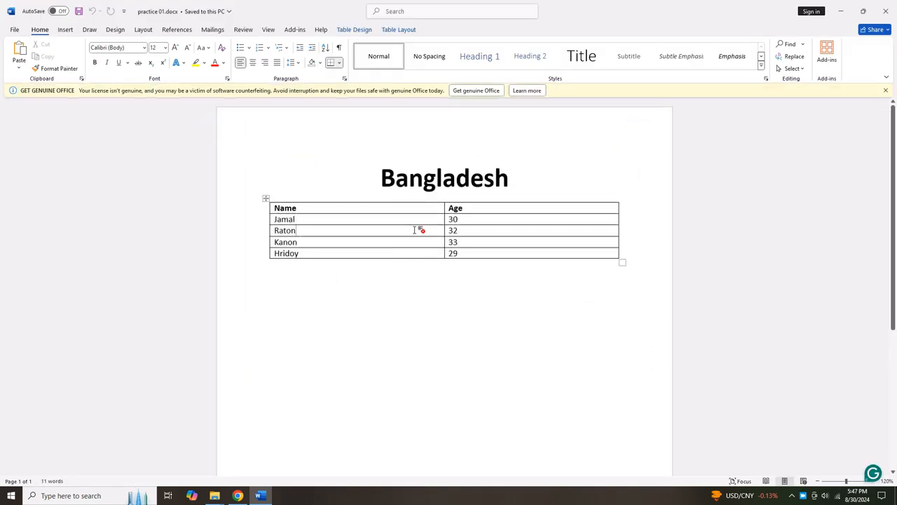
pyautogui.click(267, 199)
pyautogui.rightClick(267, 199)
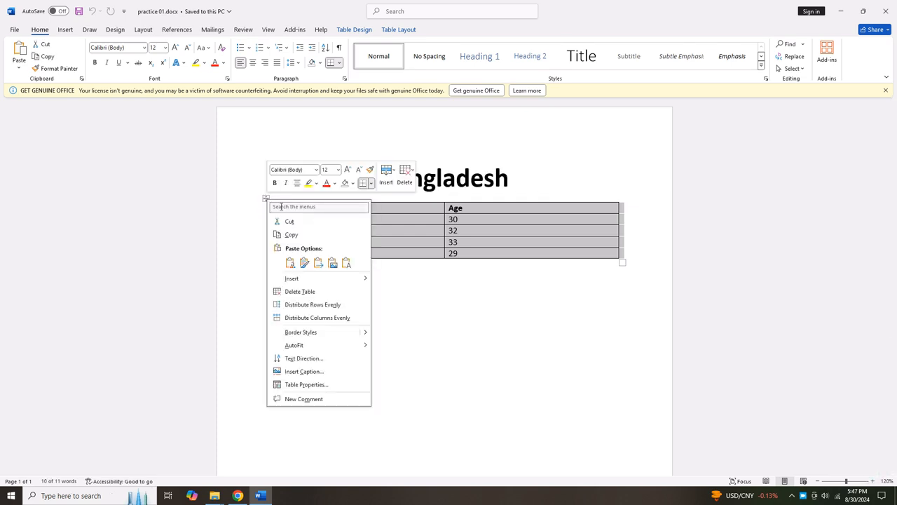
pyautogui.click(291, 220)
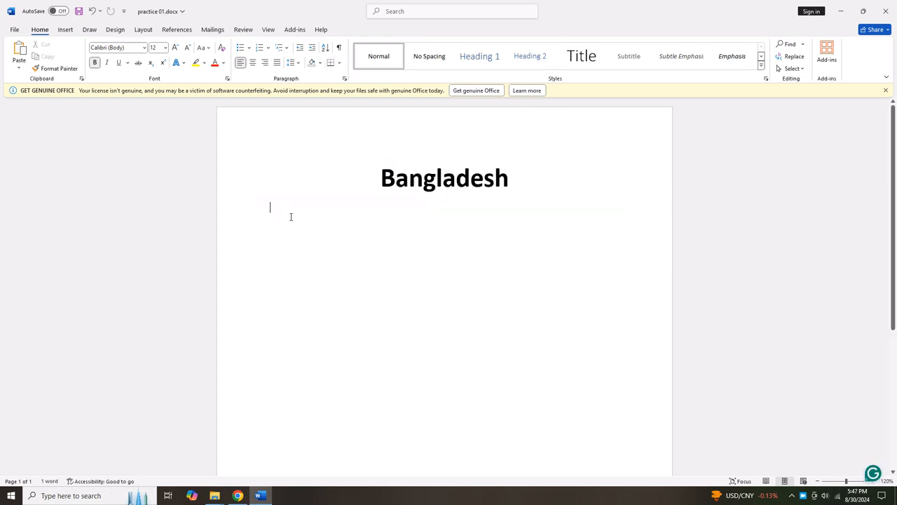
pyautogui.hotkey('ctrl', 'z')
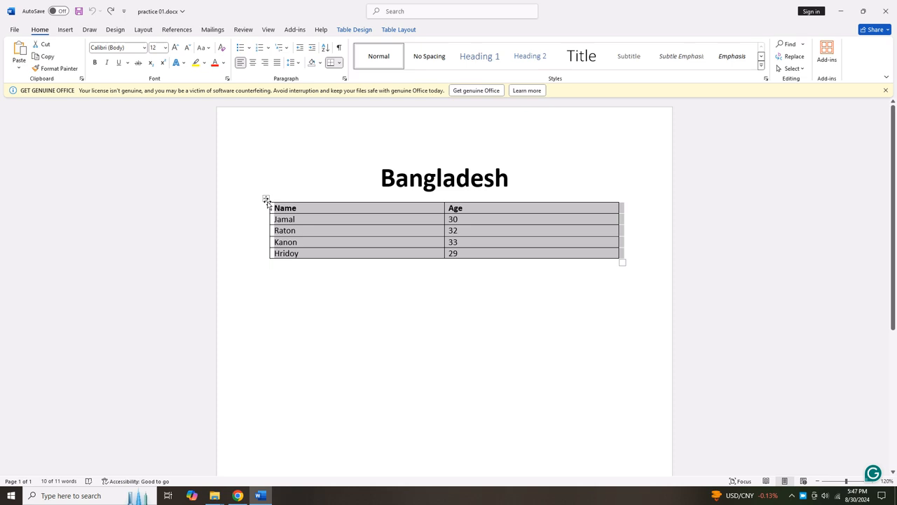
# Reselect the whole Name/Age table and cut it again.
pyautogui.click(297, 279)
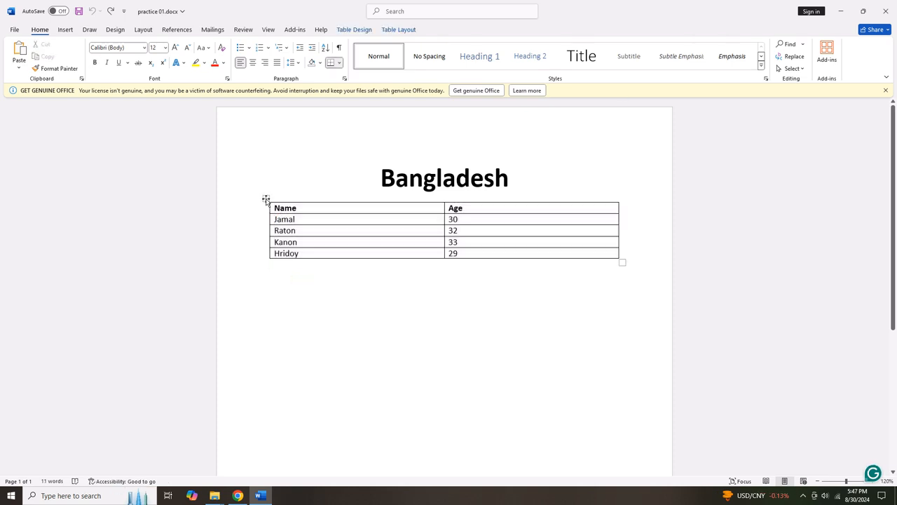
pyautogui.click(266, 200)
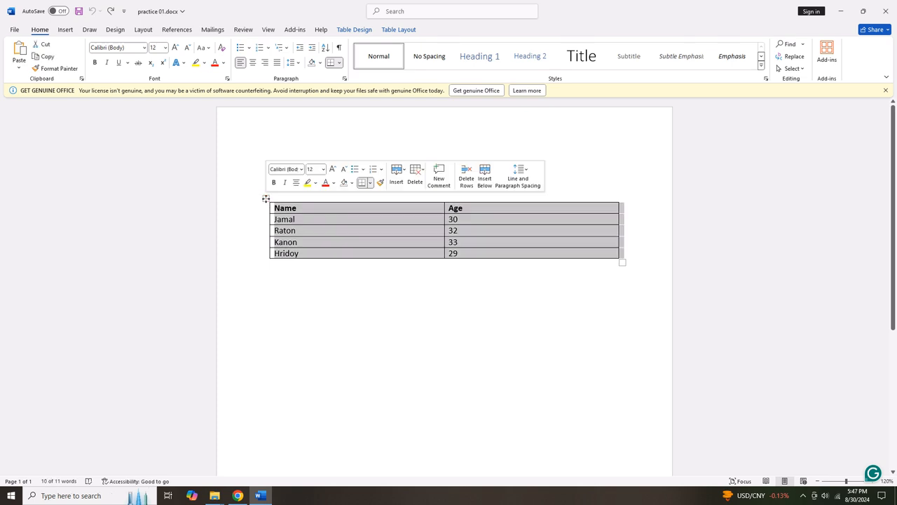
pyautogui.rightClick(266, 199)
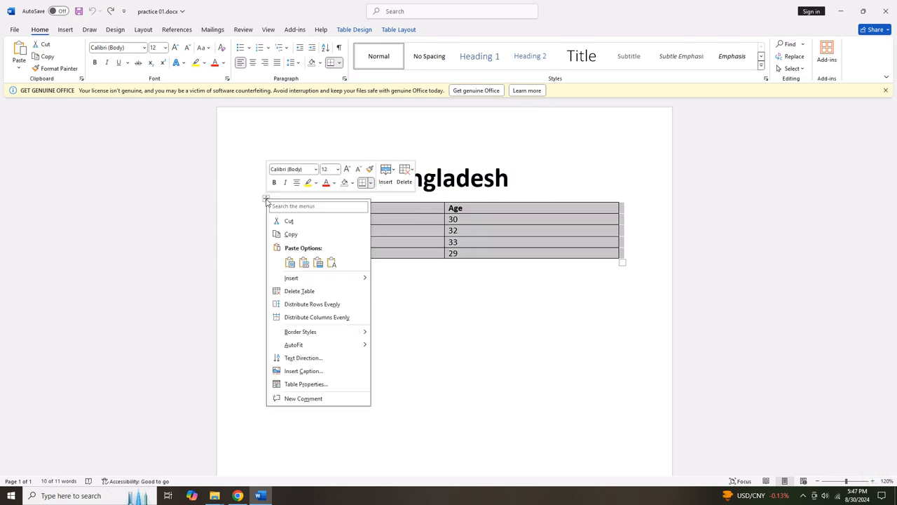
pyautogui.click(294, 222)
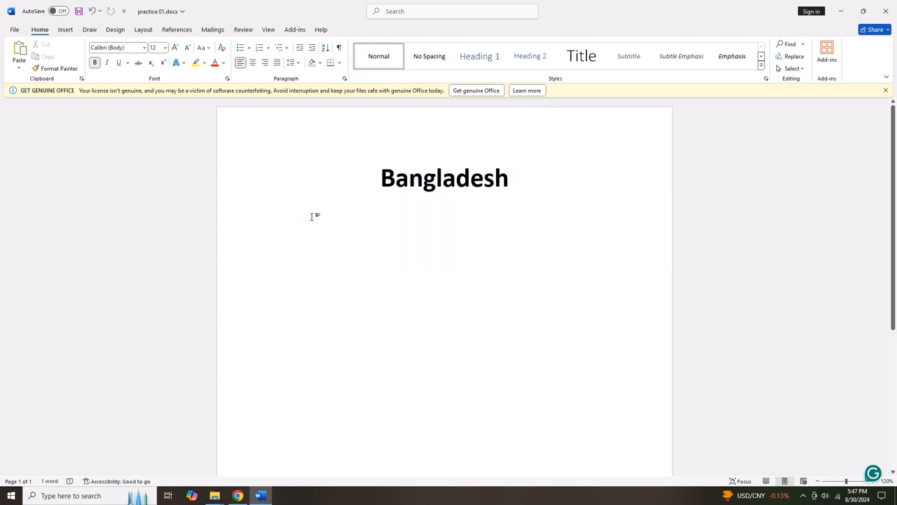
# Insert a table with 2 columns and 6 rows through the Insert Table dialog.
pyautogui.click(66, 30)
pyautogui.click(87, 59)
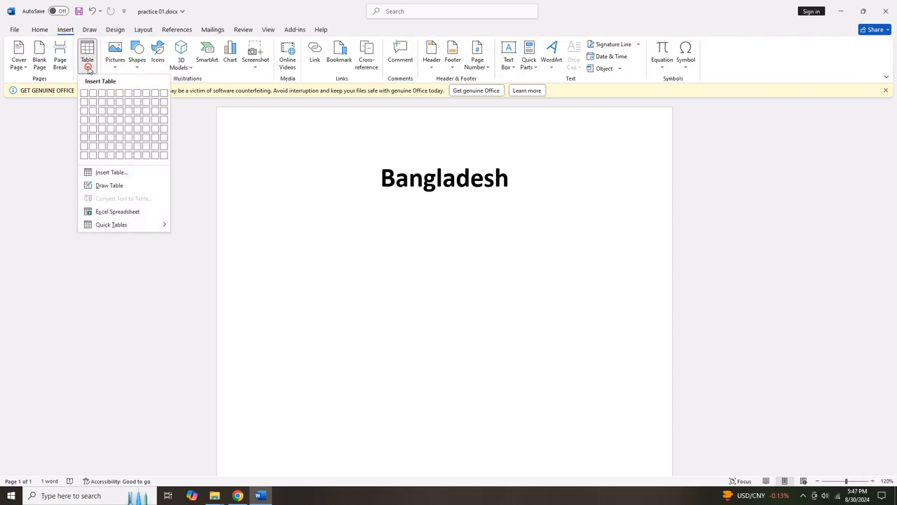
pyautogui.click(109, 173)
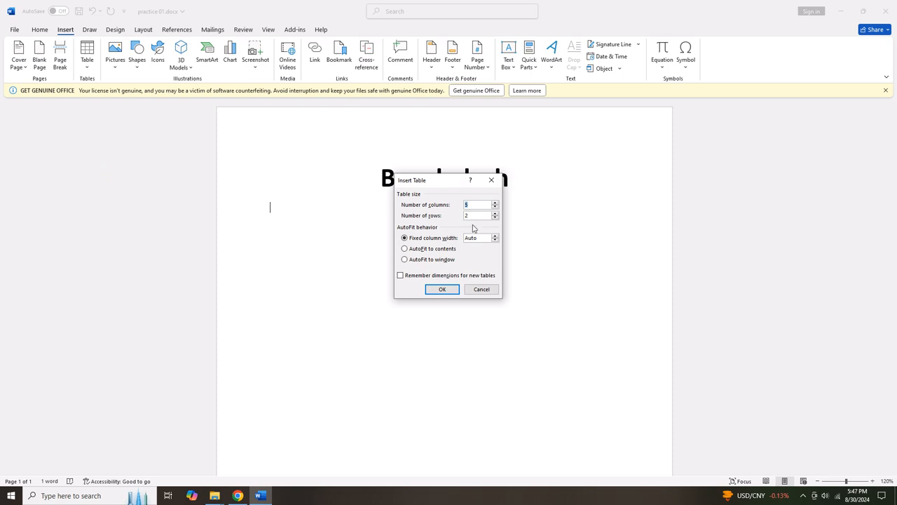
pyautogui.write('2')
pyautogui.doubleClick(472, 214)
pyautogui.press('BackSpace')
pyautogui.write('6')
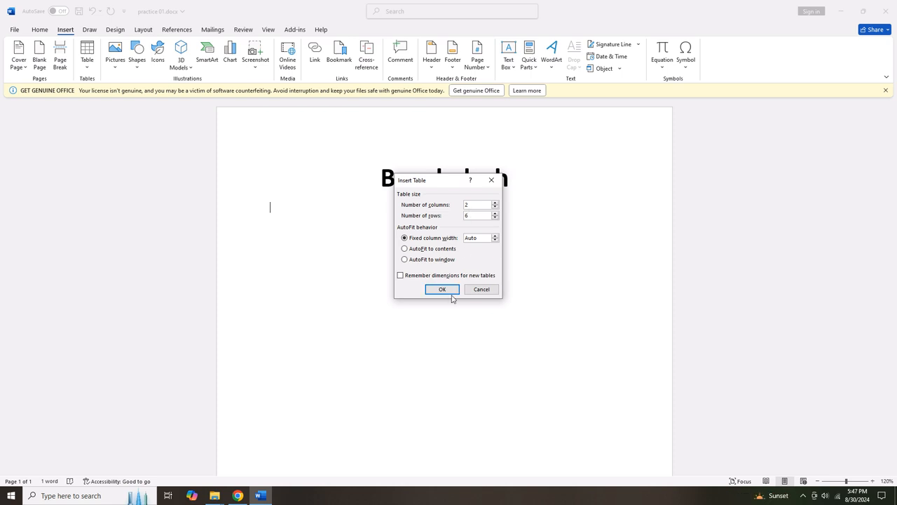
pyautogui.click(442, 288)
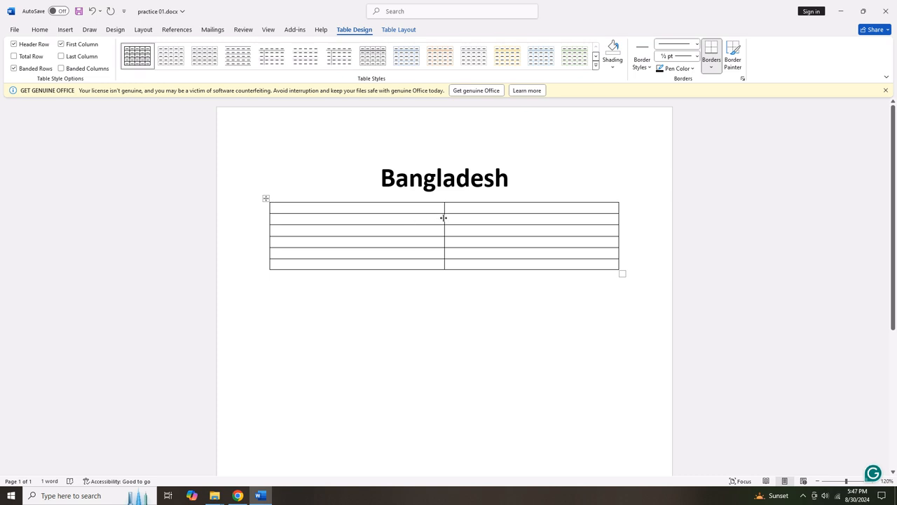
# Narrow the first column and fill the first row with 'Name' and ': ' plus the person's full name.
pyautogui.moveTo(443, 218); pyautogui.dragTo(371, 217)
pyautogui.write('Name')
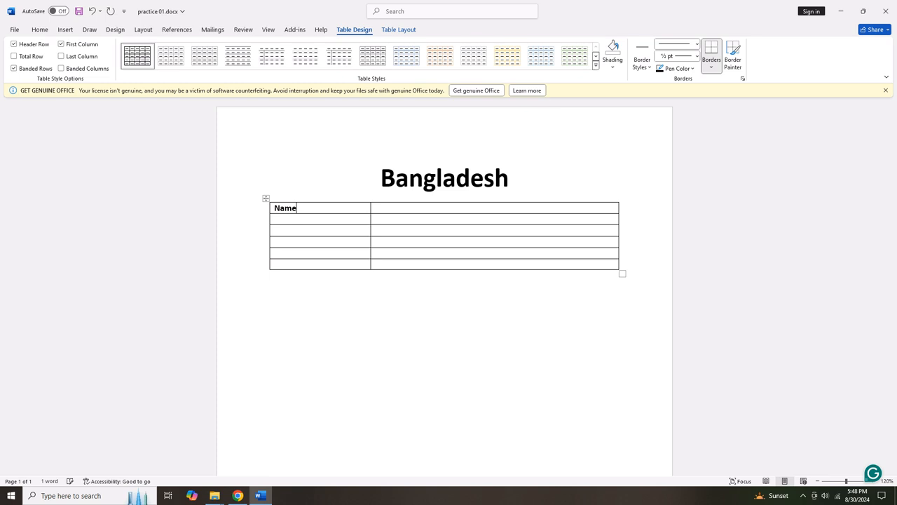
pyautogui.press('Tab')
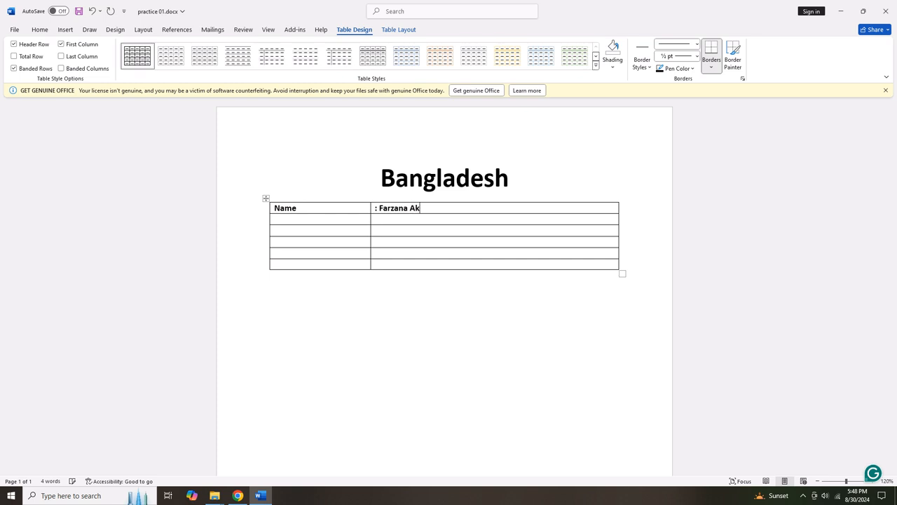
pyautogui.click(385, 218)
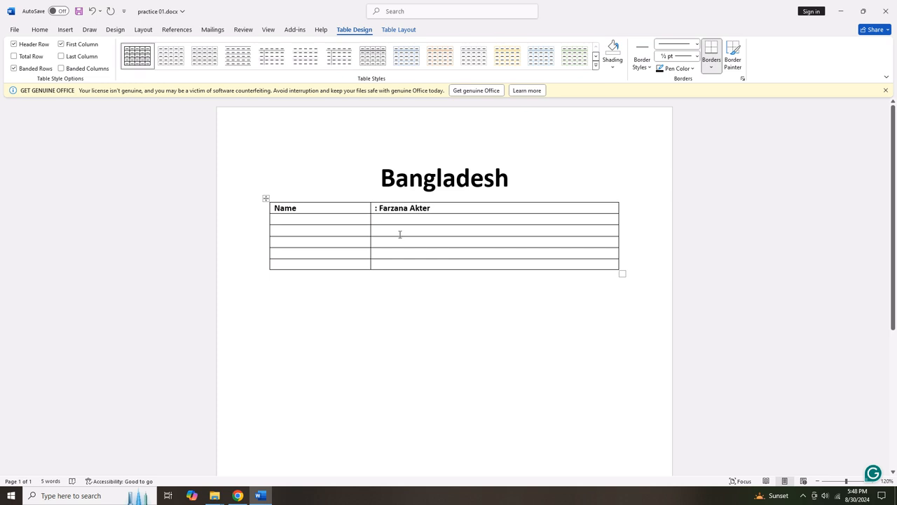
# Remove bold formatting from all the table text.
pyautogui.click(40, 30)
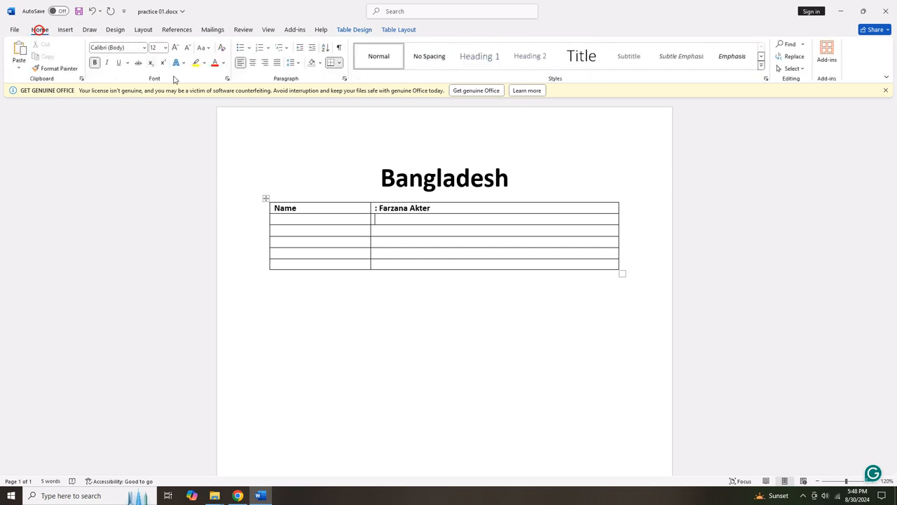
pyautogui.click(265, 200)
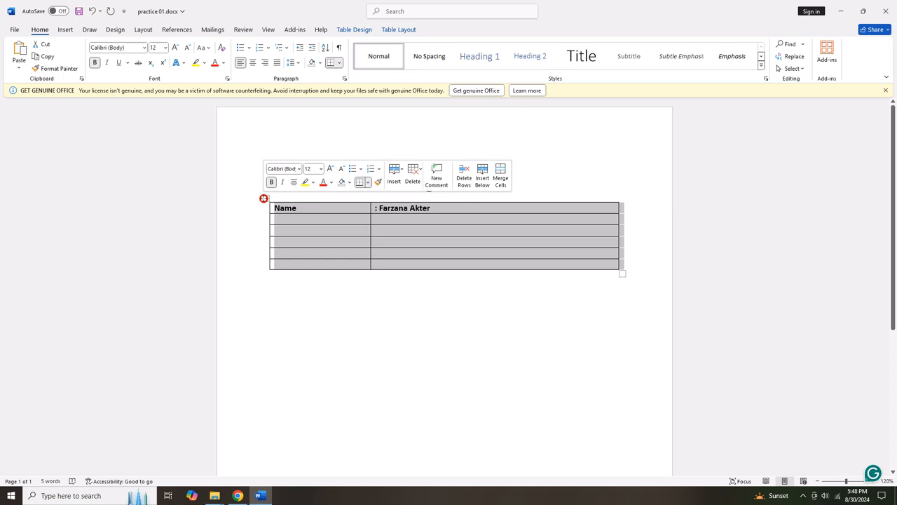
pyautogui.click(96, 62)
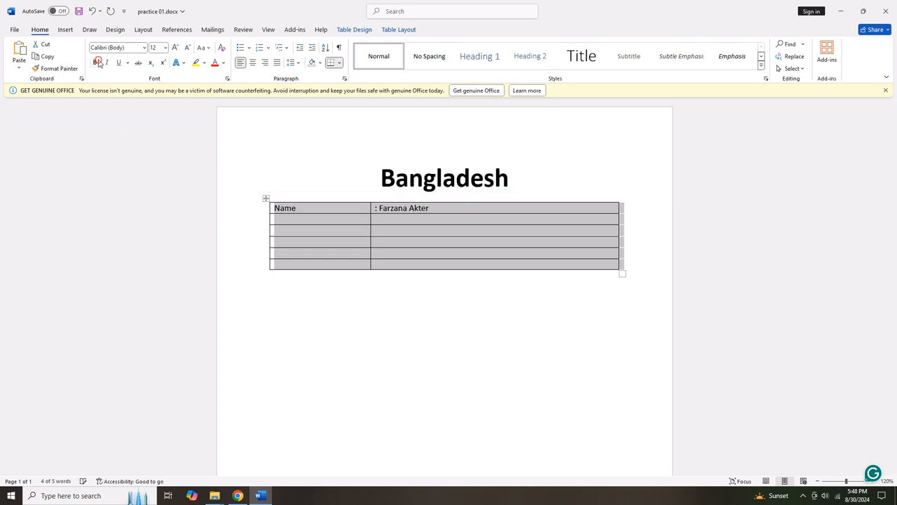
pyautogui.click(303, 218)
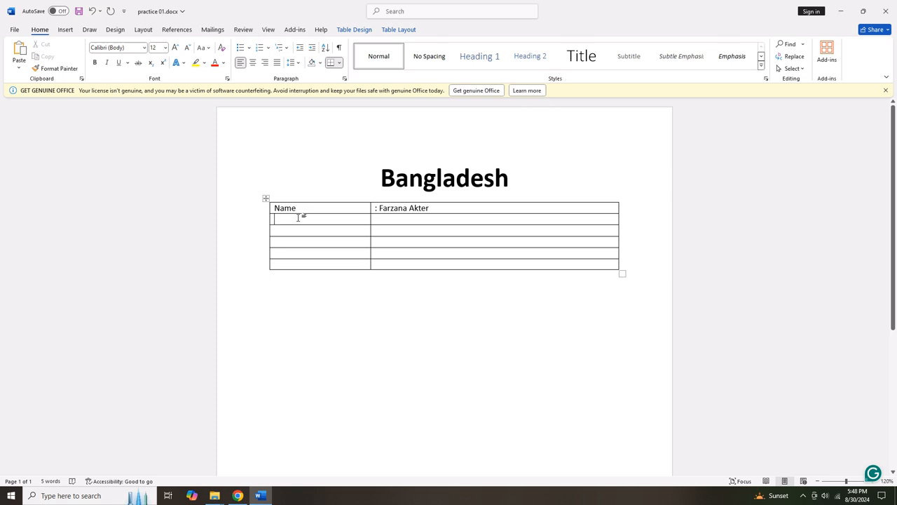
# Enter Father Name, Mother Name, Present Address and Blood Group (B+) rows with colon-prefixed values.
pyautogui.write('Fa')
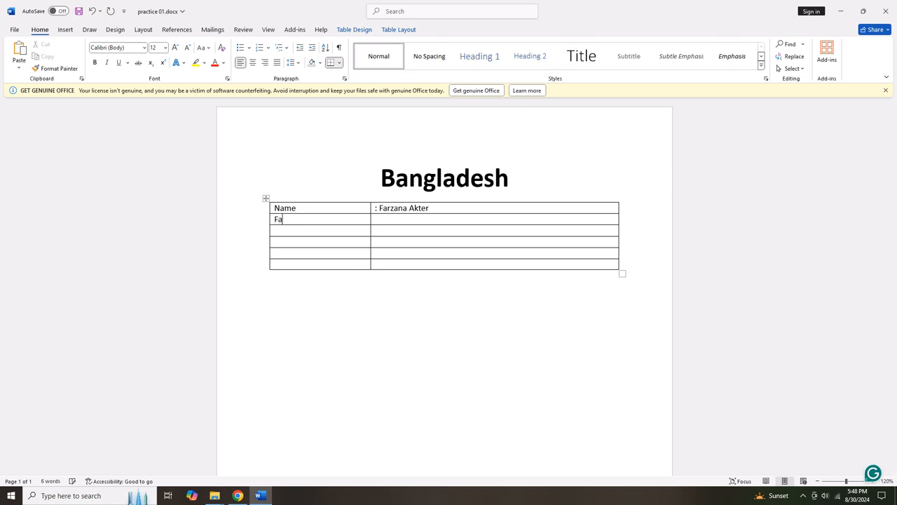
pyautogui.write('ther Name')
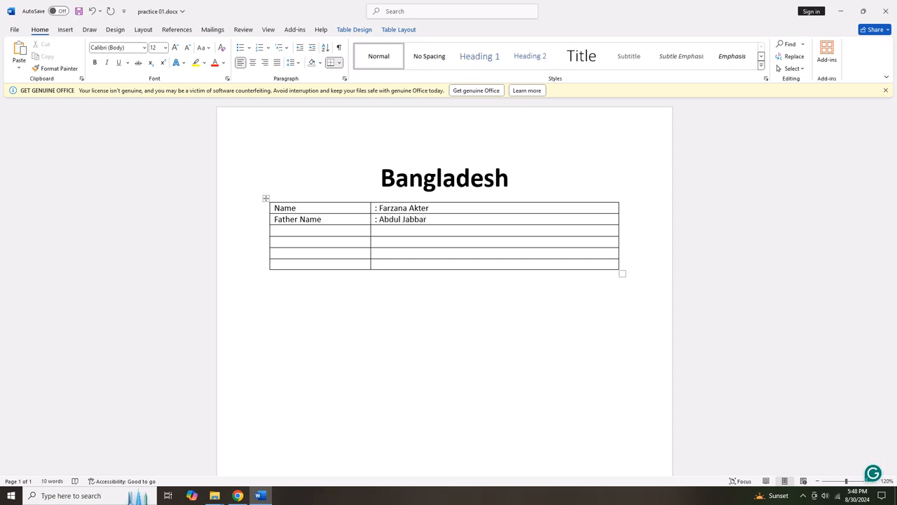
pyautogui.write('Mother')
pyautogui.write(' Name')
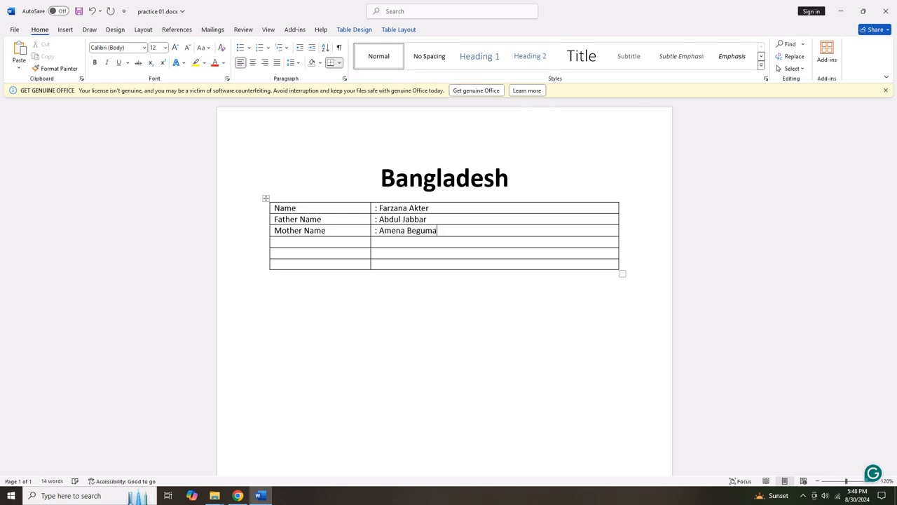
pyautogui.press('Tab')
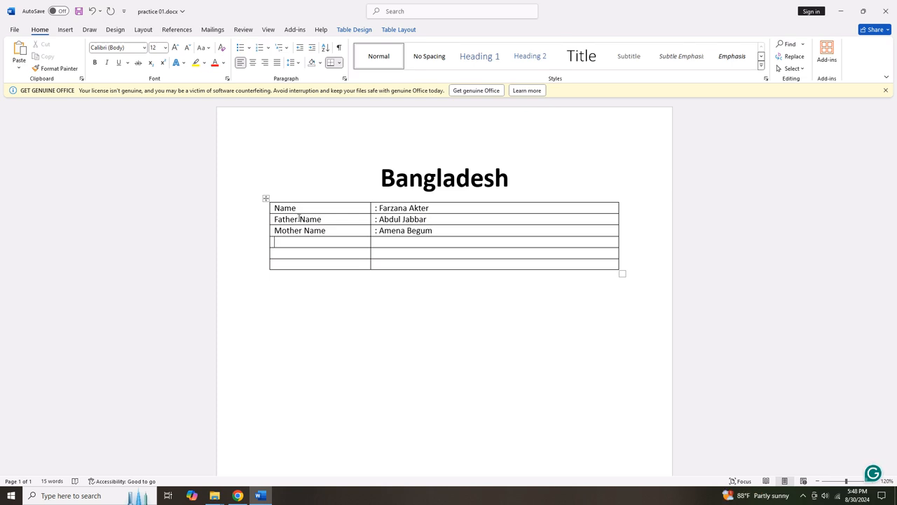
pyautogui.write('Present ')
pyautogui.write('Addres')
pyautogui.write(': Barish')
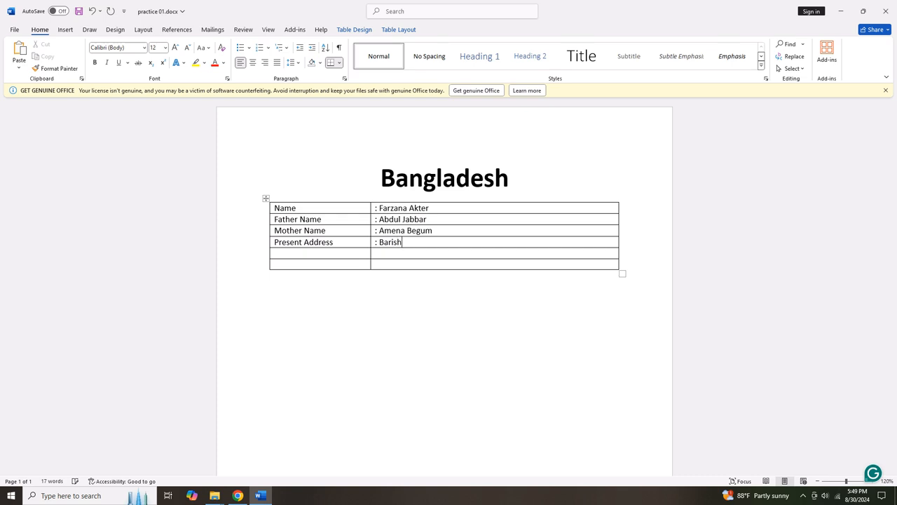
pyautogui.write('al, bagladesh')
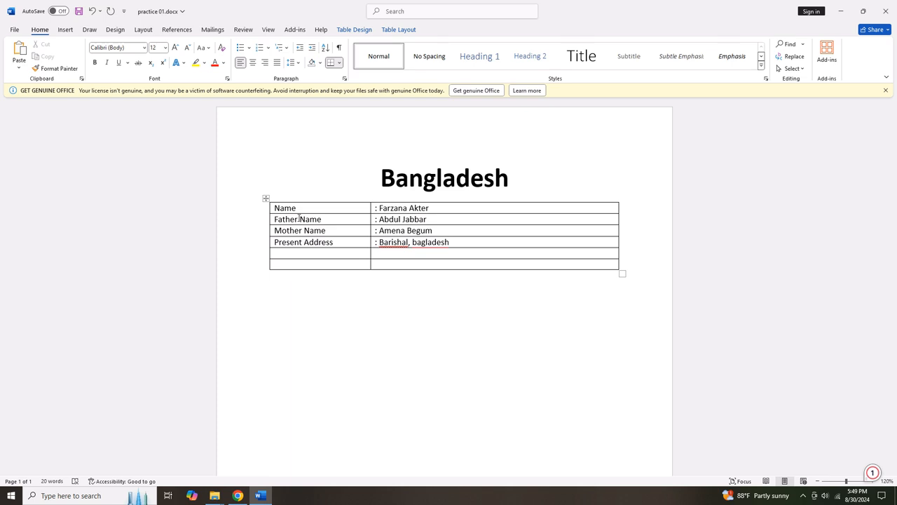
pyautogui.press('Tab')
pyautogui.write('Blood Group: B')
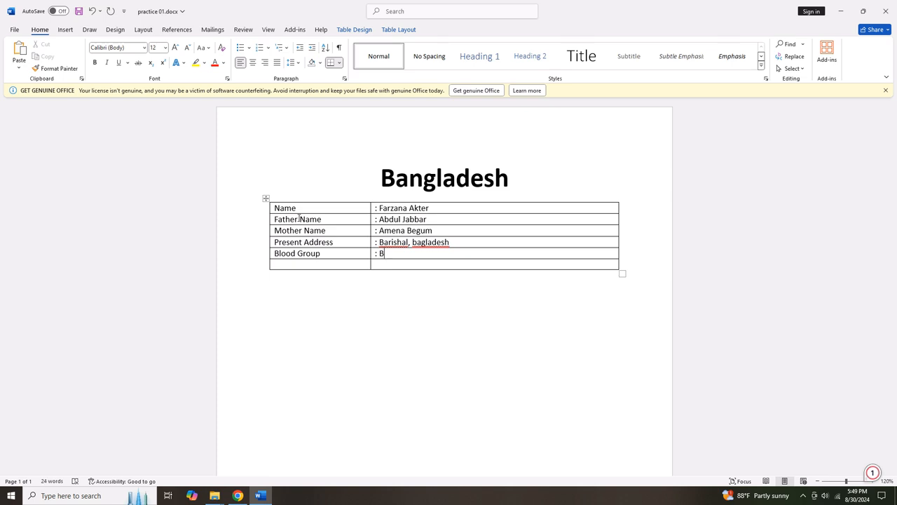
pyautogui.write('+')
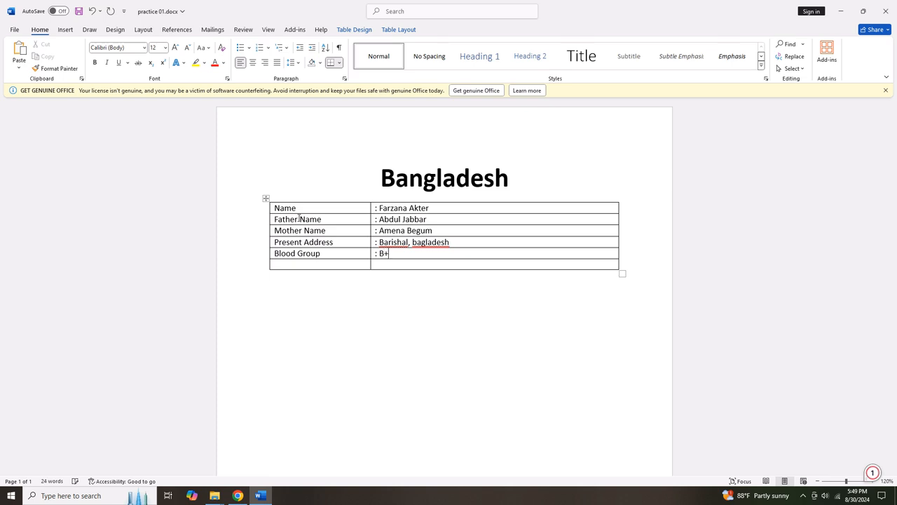
# Format the plus sign in the Blood Group value B+ as superscript.
pyautogui.doubleClick(393, 255)
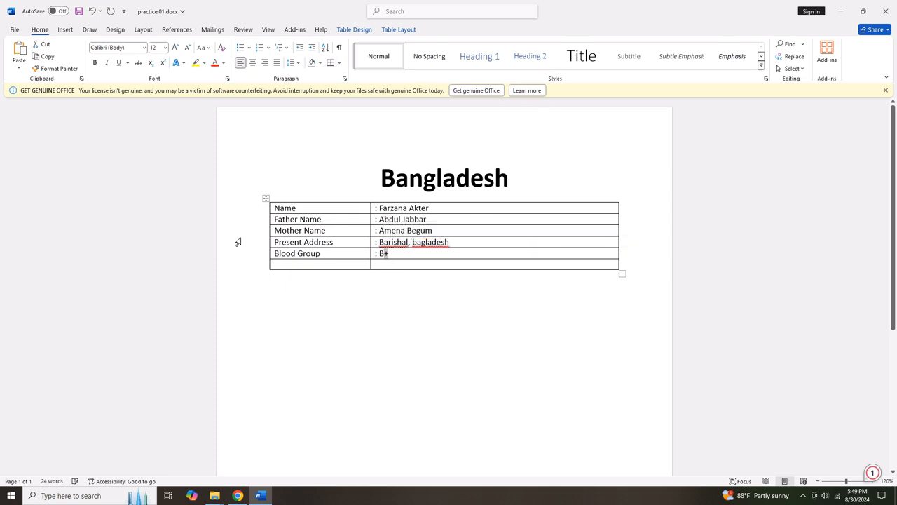
pyautogui.click(163, 65)
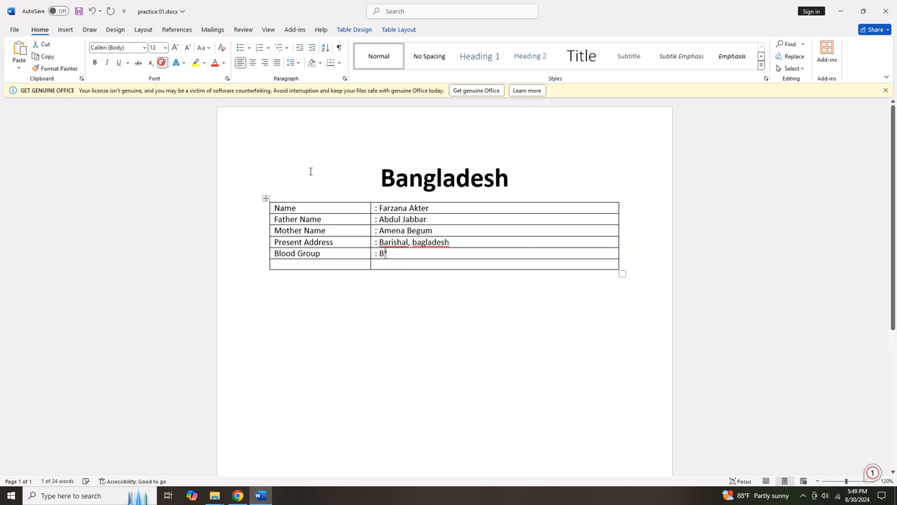
pyautogui.click(318, 264)
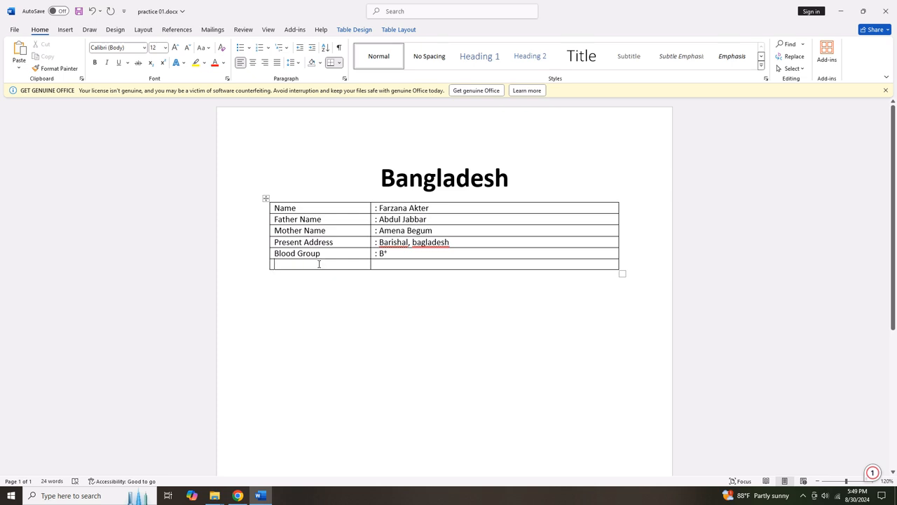
# Fill the last row with 'Religion' and ': Muslim', fixing the typo, and adjust the label column.
pyautogui.write('Relig')
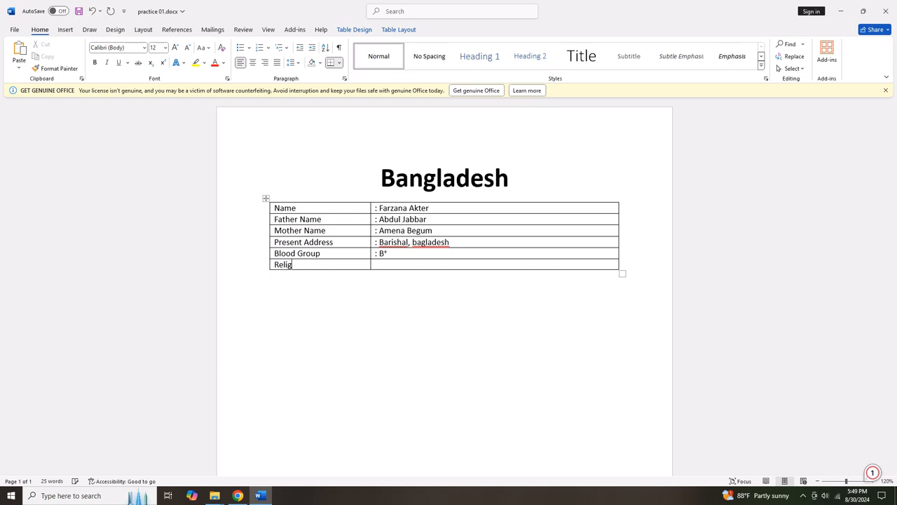
pyautogui.write('ion')
pyautogui.press('Tab')
pyautogui.write(': Muslima')
pyautogui.press('BackSpace')
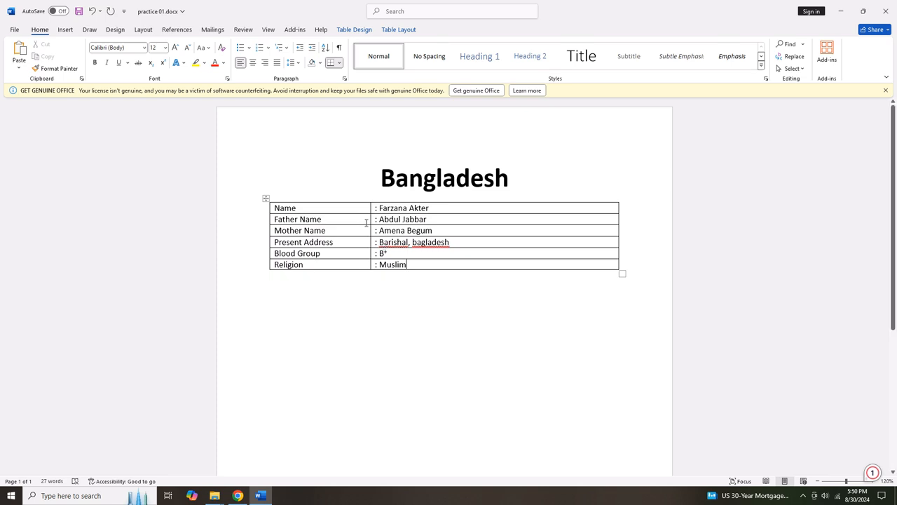
pyautogui.moveTo(368, 219)
pyautogui.mouseDown()
pyautogui.moveTo(448, 220)
pyautogui.moveTo(343, 219)
pyautogui.moveTo(401, 221)
pyautogui.moveTo(367, 225)
pyautogui.mouseUp()
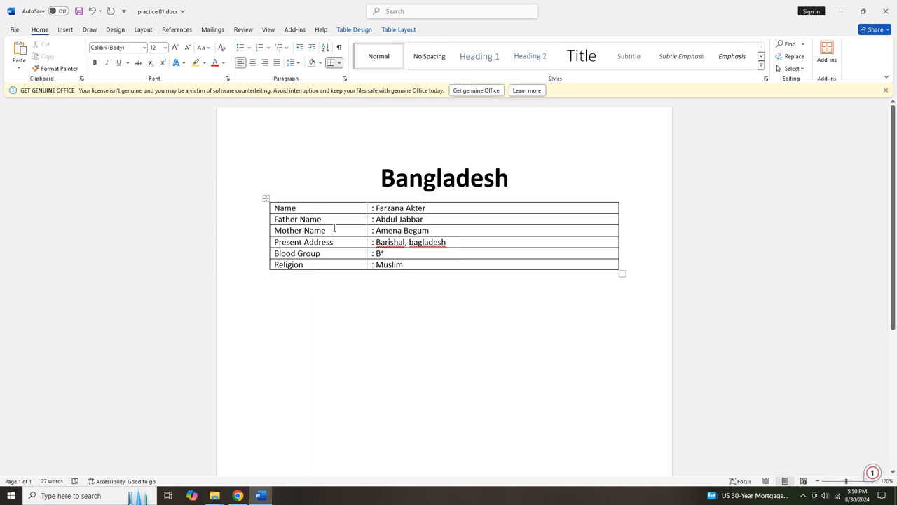
# Remove all borders from the details table with No Border.
pyautogui.click(265, 199)
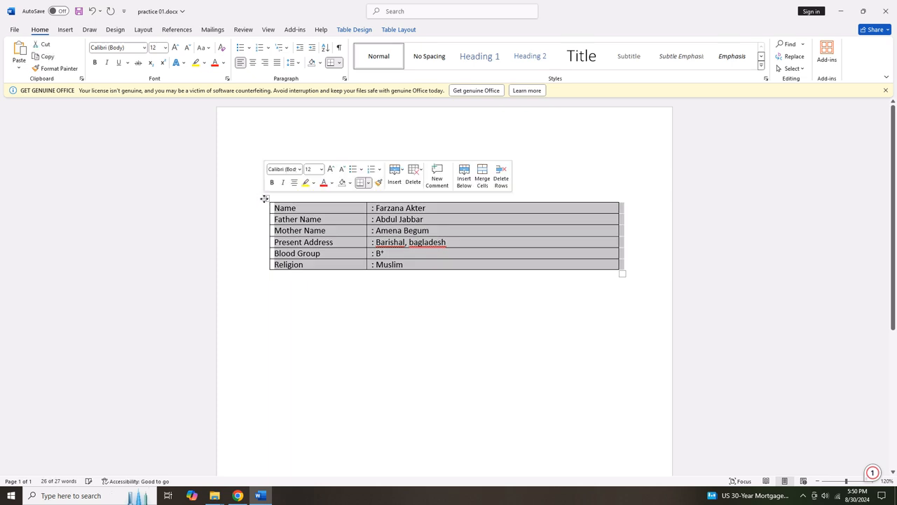
pyautogui.click(339, 64)
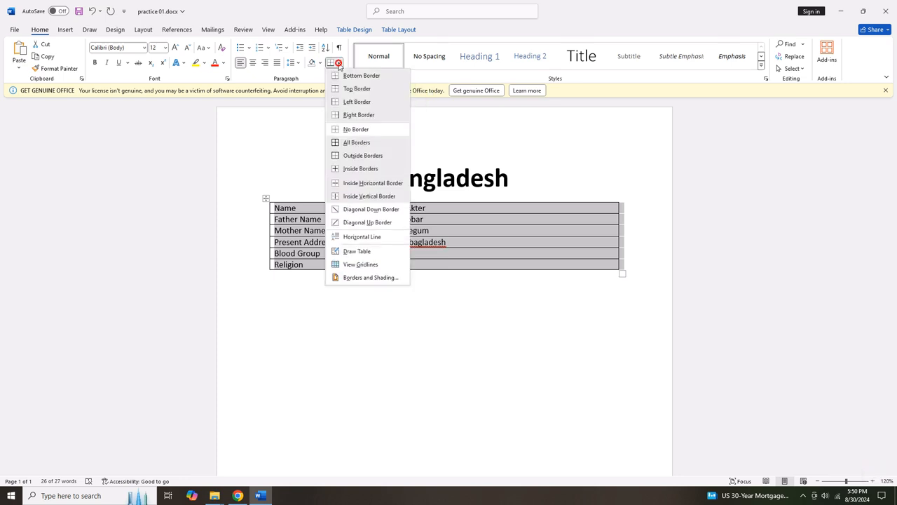
pyautogui.click(351, 131)
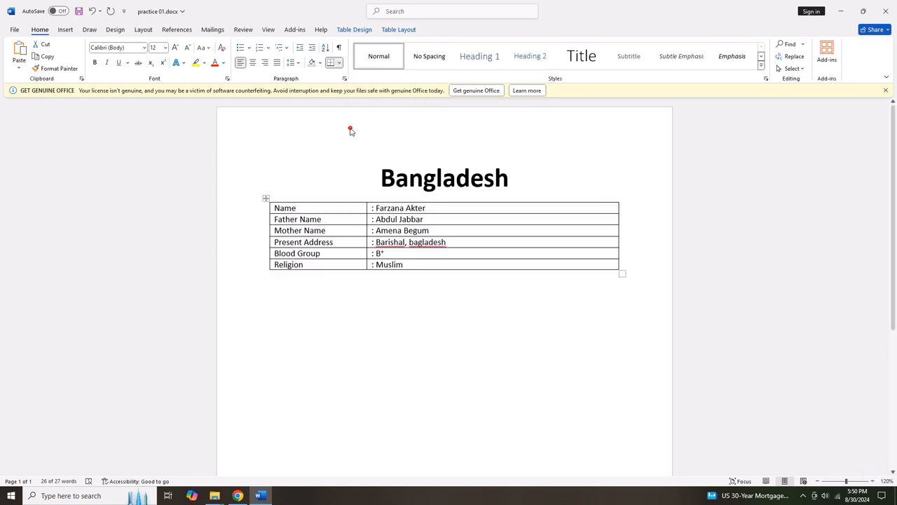
pyautogui.click(407, 244)
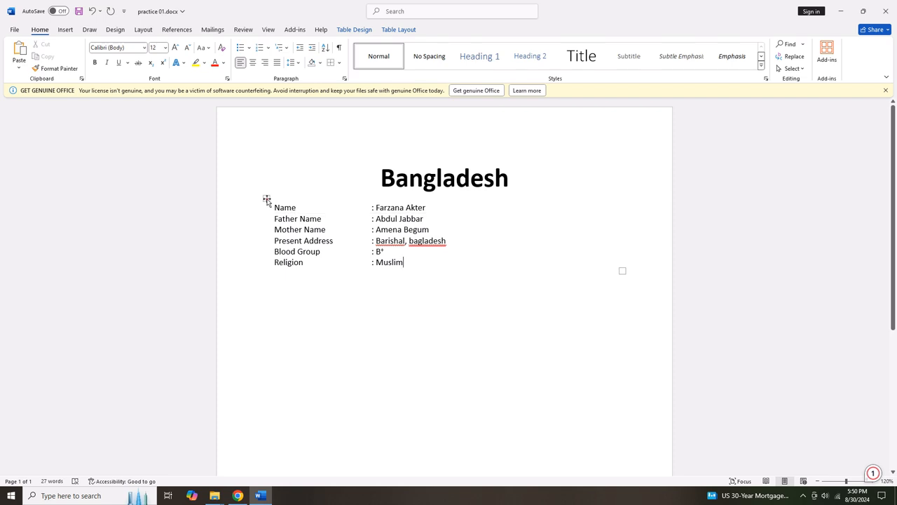
# Drag the table a little lower and put the caret at the end of the Bangladesh heading.
pyautogui.moveTo(267, 198); pyautogui.dragTo(262, 265)
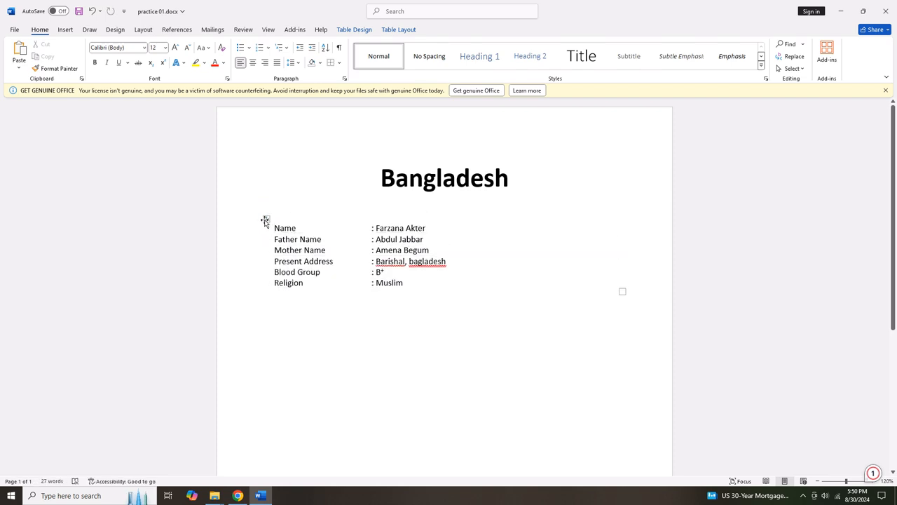
pyautogui.click(265, 218)
pyautogui.click(459, 160)
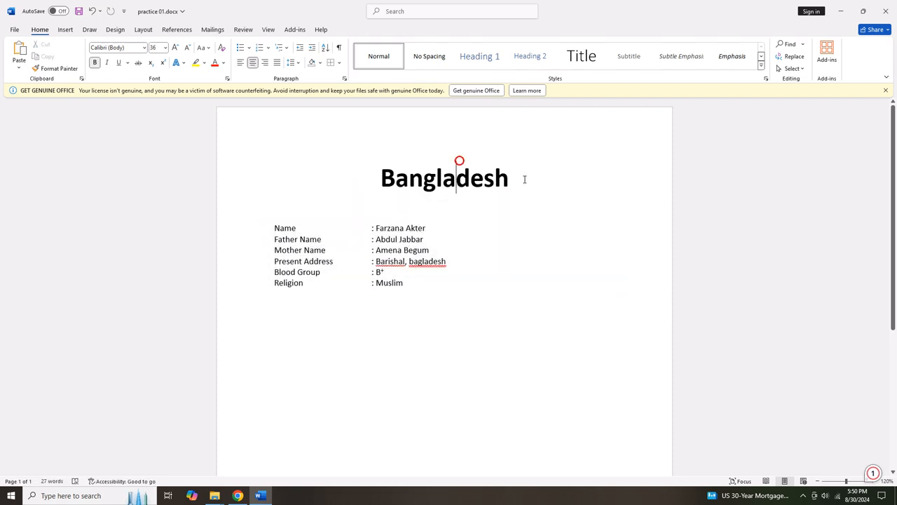
pyautogui.click(525, 178)
pyautogui.click(61, 33)
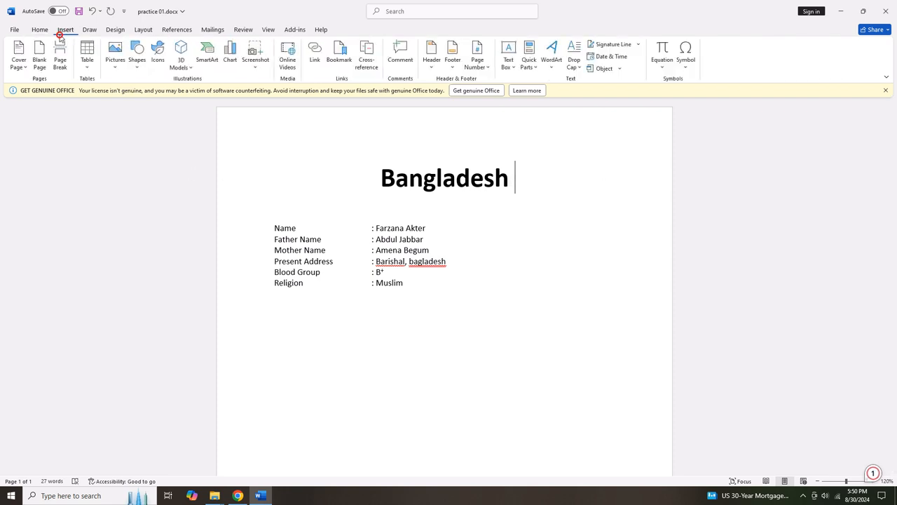
# Insert the passport photo file from the Downloads folder via Pictures > This Device.
pyautogui.click(115, 55)
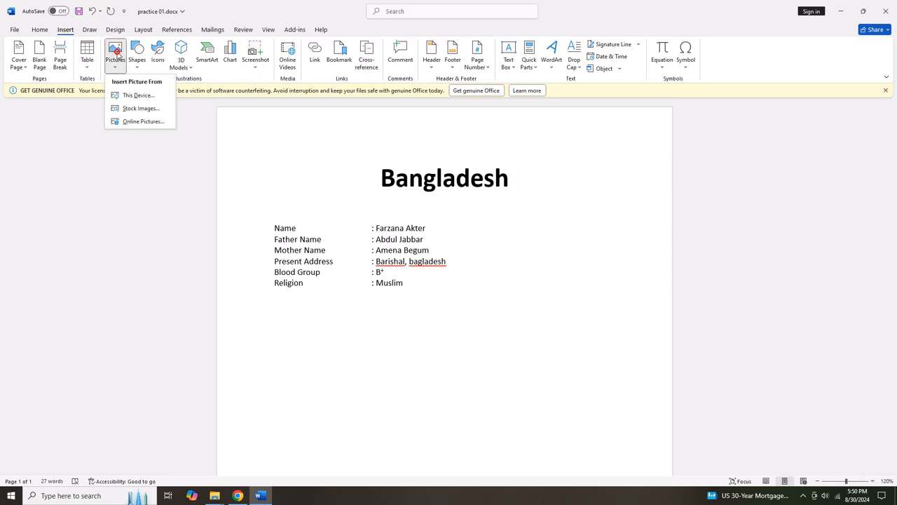
pyautogui.click(129, 97)
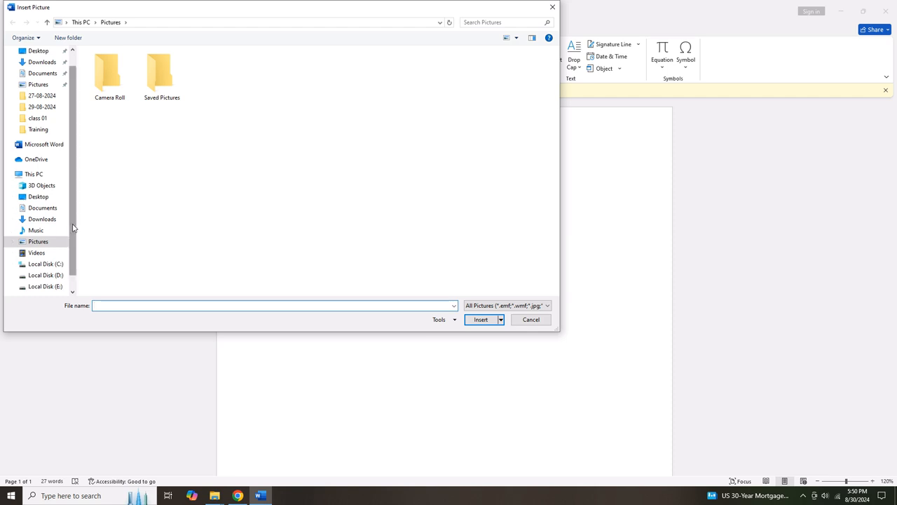
pyautogui.moveTo(72, 228); pyautogui.dragTo(76, 247)
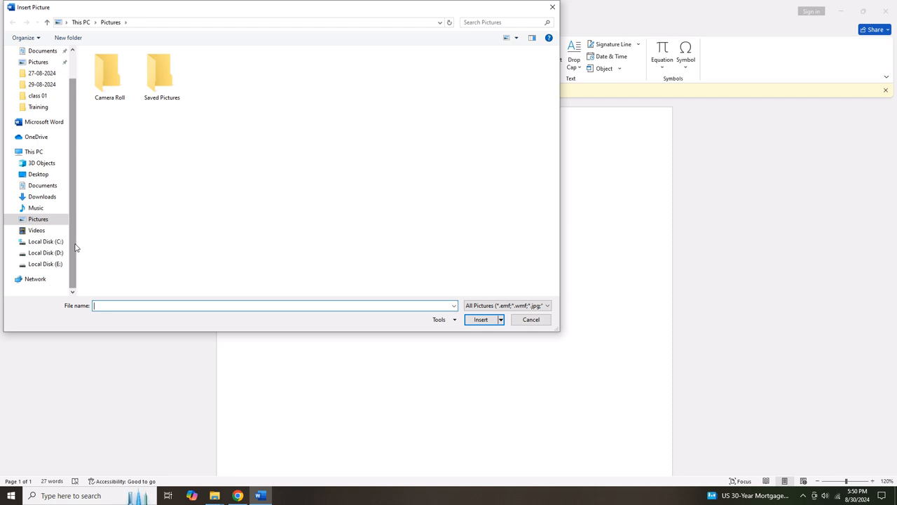
pyautogui.scroll(1, 75, 247)
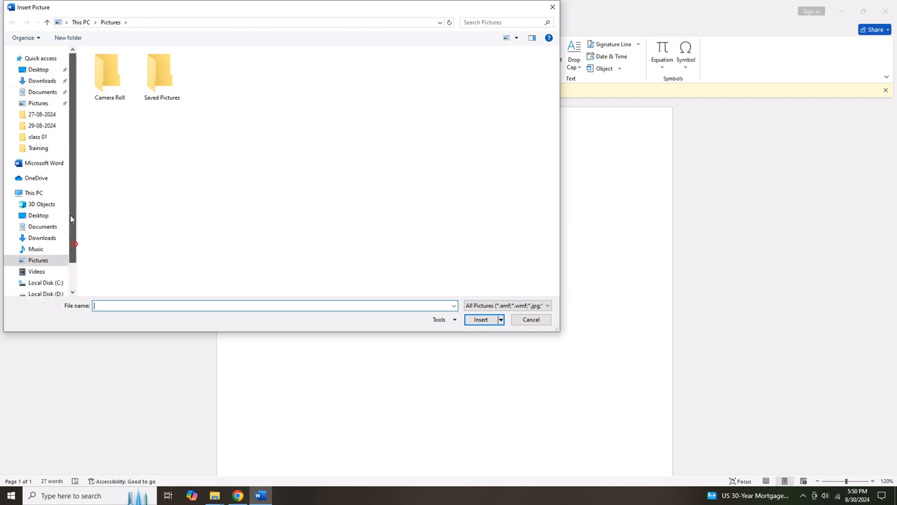
pyautogui.click(39, 238)
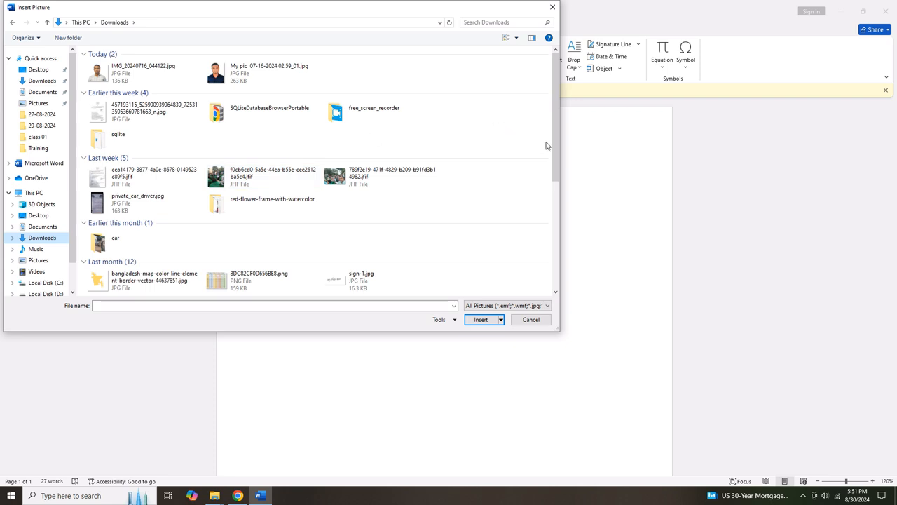
pyautogui.moveTo(557, 148); pyautogui.dragTo(549, 203)
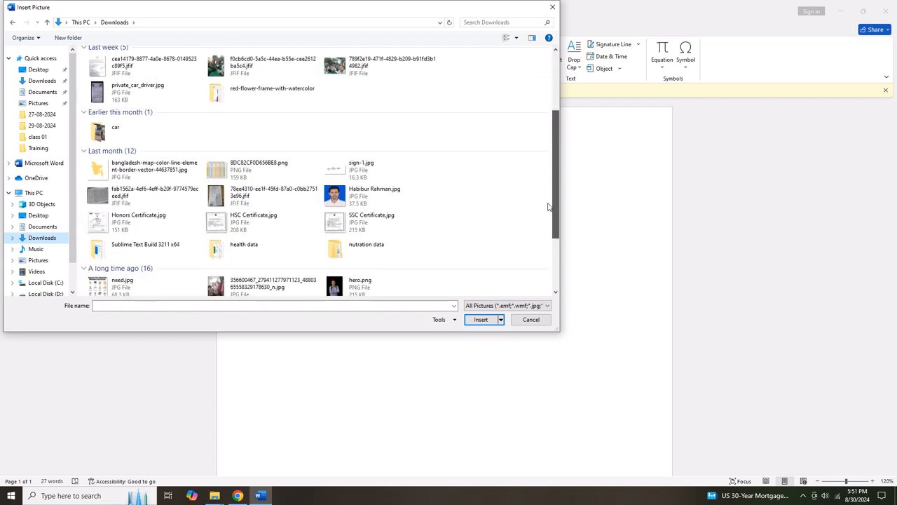
pyautogui.click(358, 197)
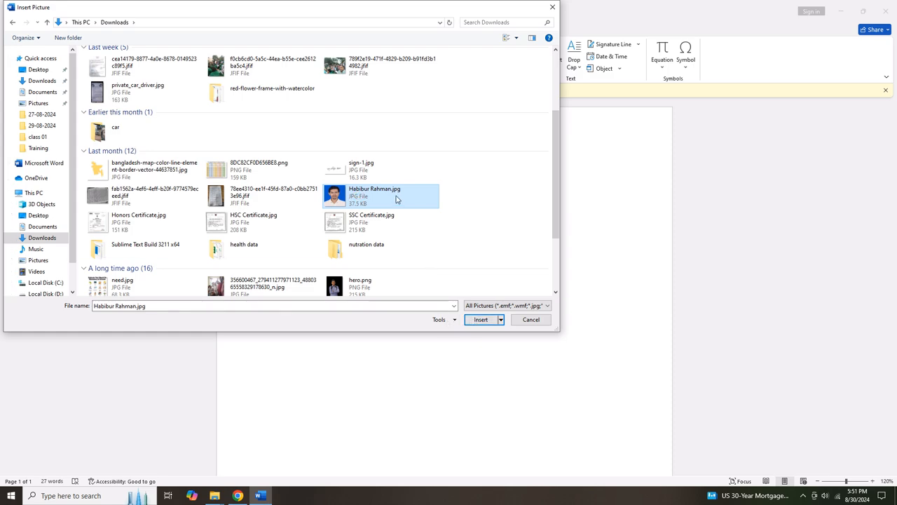
pyautogui.click(481, 319)
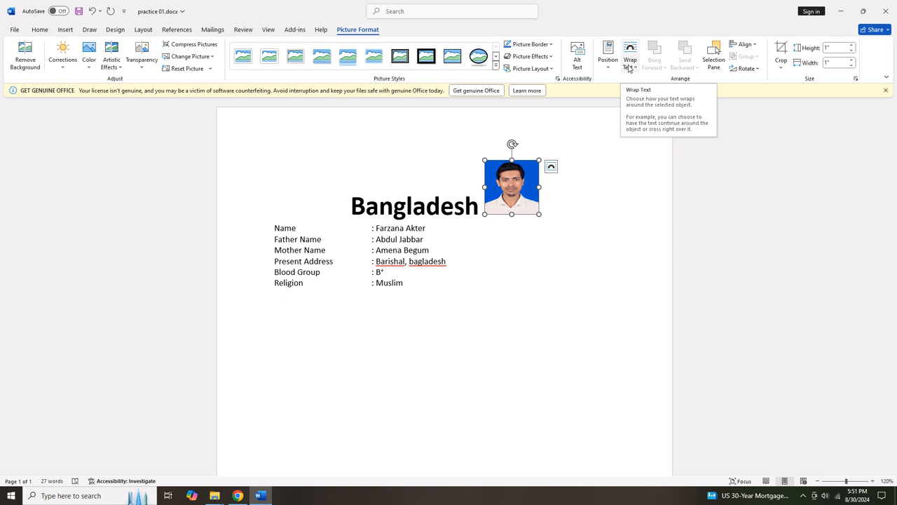
# Set the photo's wrapping to In Front of Text and enlarge it slightly to 1.15" × 1.15".
pyautogui.click(554, 171)
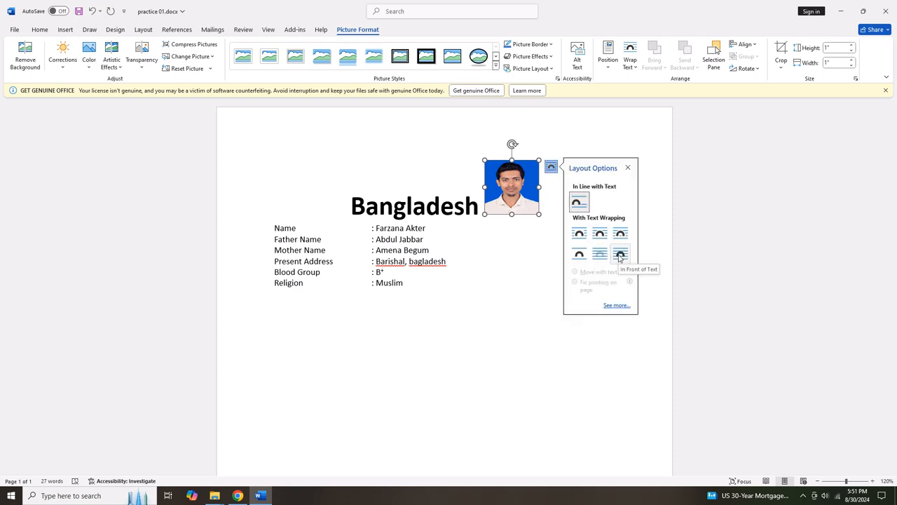
pyautogui.click(630, 60)
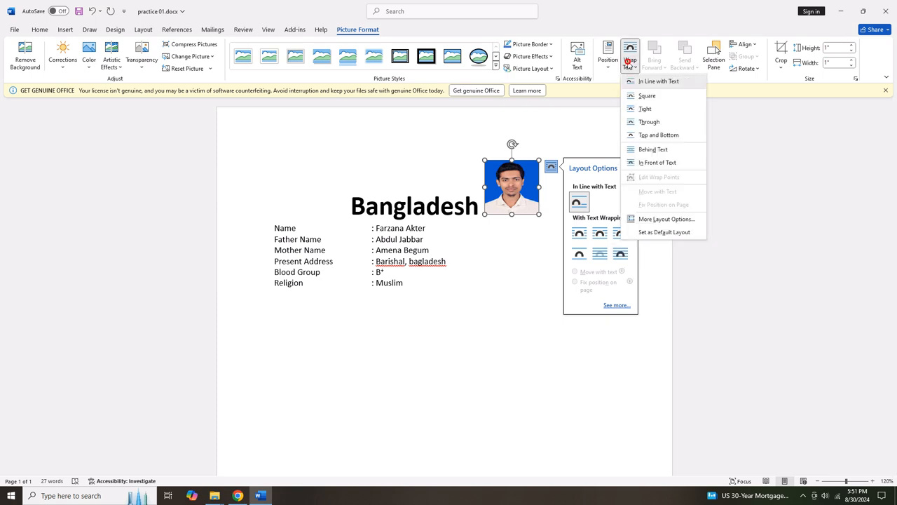
pyautogui.click(657, 162)
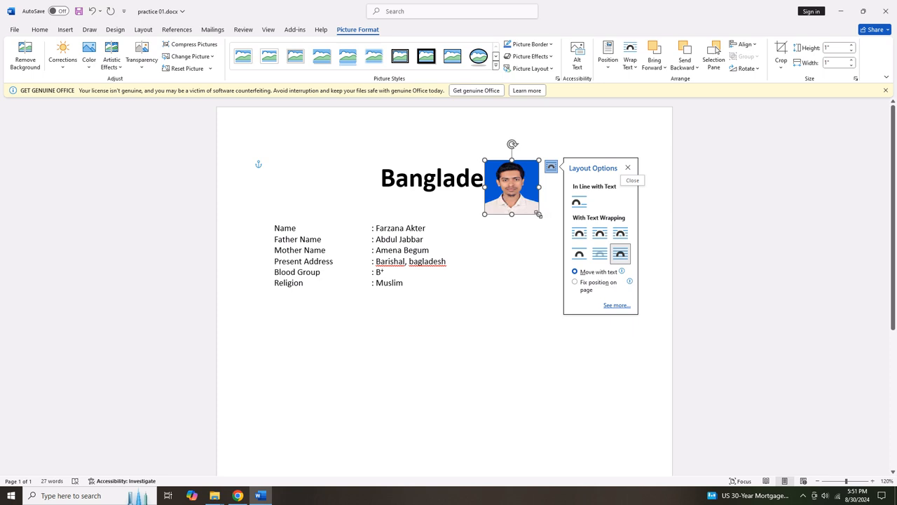
pyautogui.moveTo(537, 213)
pyautogui.mouseDown()
pyautogui.moveTo(553, 227)
pyautogui.moveTo(535, 217)
pyautogui.mouseUp()
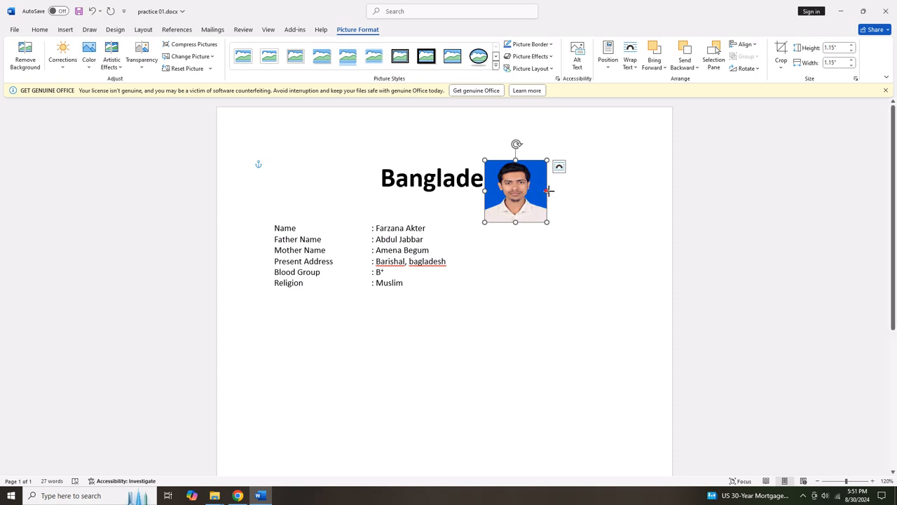
# Resize the photo to 1.31" tall by 1.15" wide and position it at the top right beside the heading.
pyautogui.moveTo(549, 190)
pyautogui.mouseDown()
pyautogui.moveTo(579, 191)
pyautogui.moveTo(534, 190)
pyautogui.mouseUp()
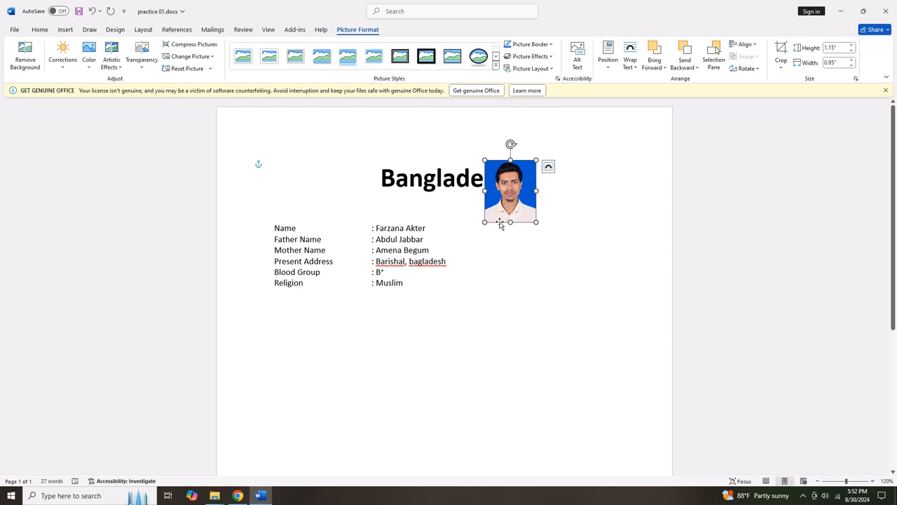
pyautogui.moveTo(510, 222); pyautogui.dragTo(605, 173)
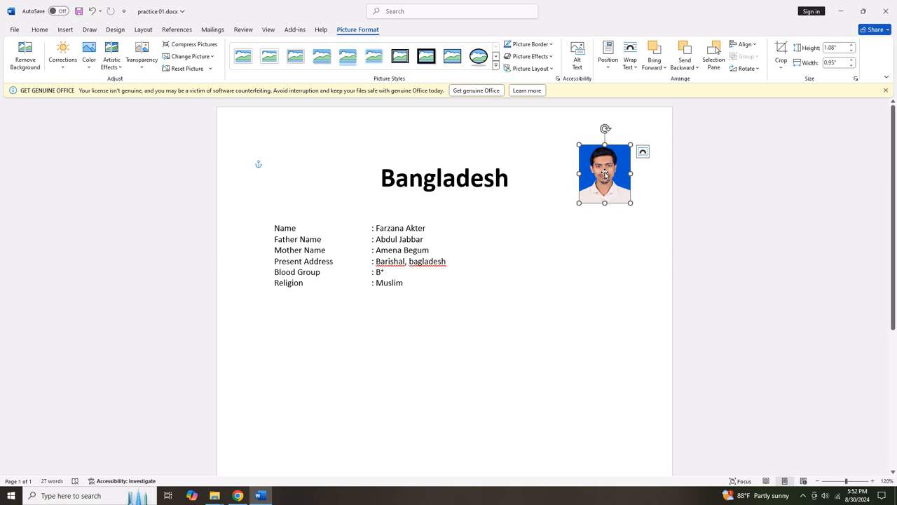
pyautogui.moveTo(579, 203); pyautogui.dragTo(568, 216)
pyautogui.moveTo(599, 186); pyautogui.dragTo(601, 186)
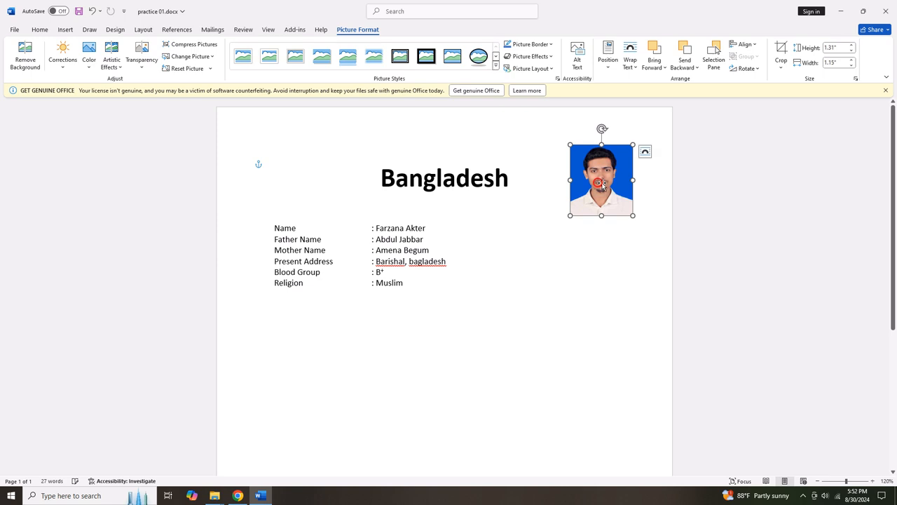
pyautogui.click(444, 250)
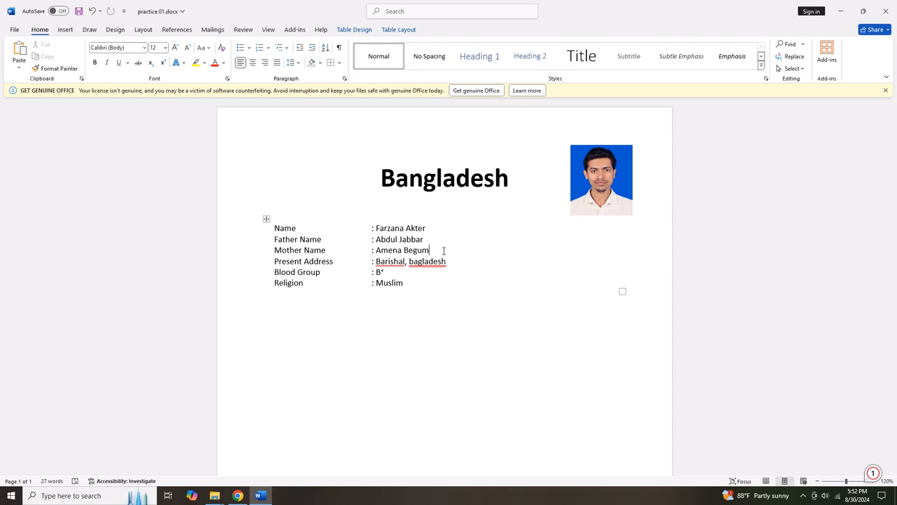
pyautogui.moveTo(444, 261)
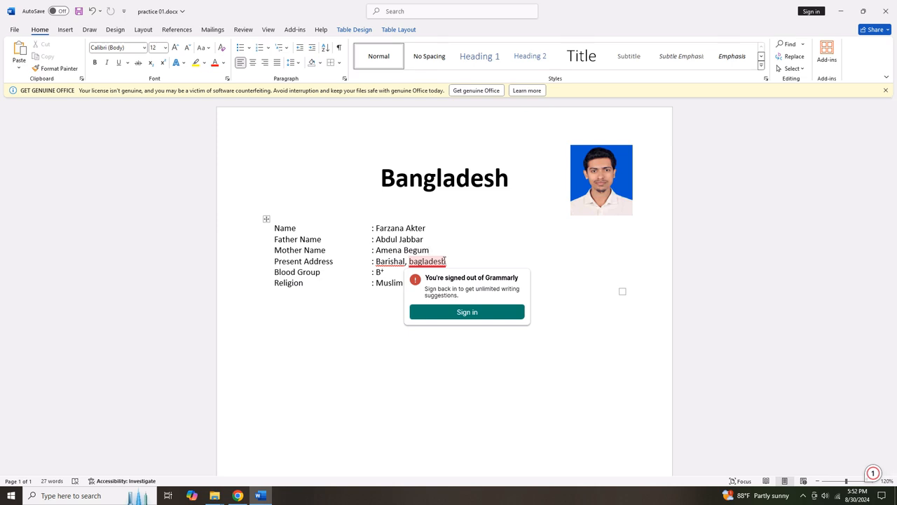
pyautogui.click(804, 497)
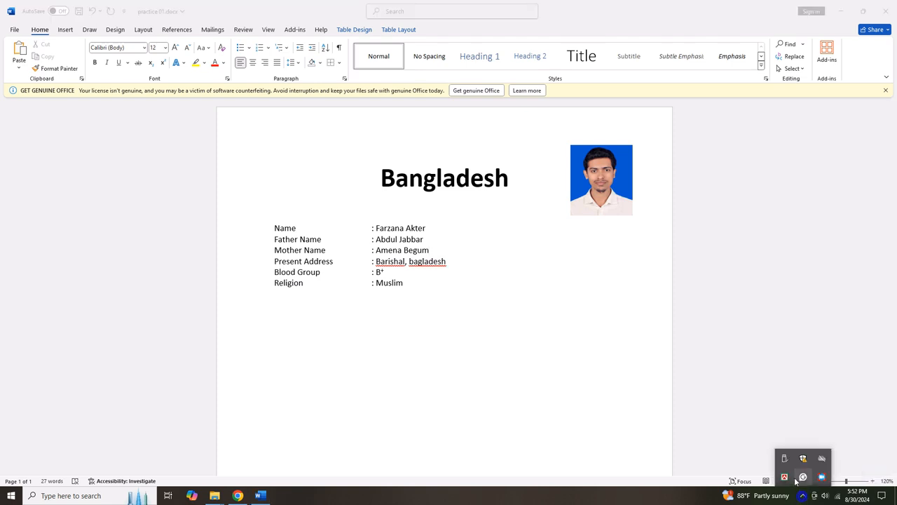
pyautogui.rightClick(821, 477)
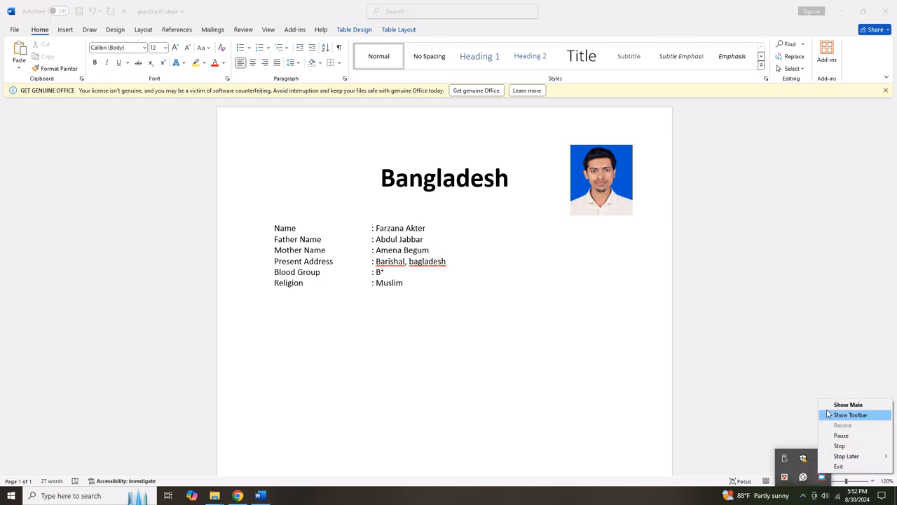